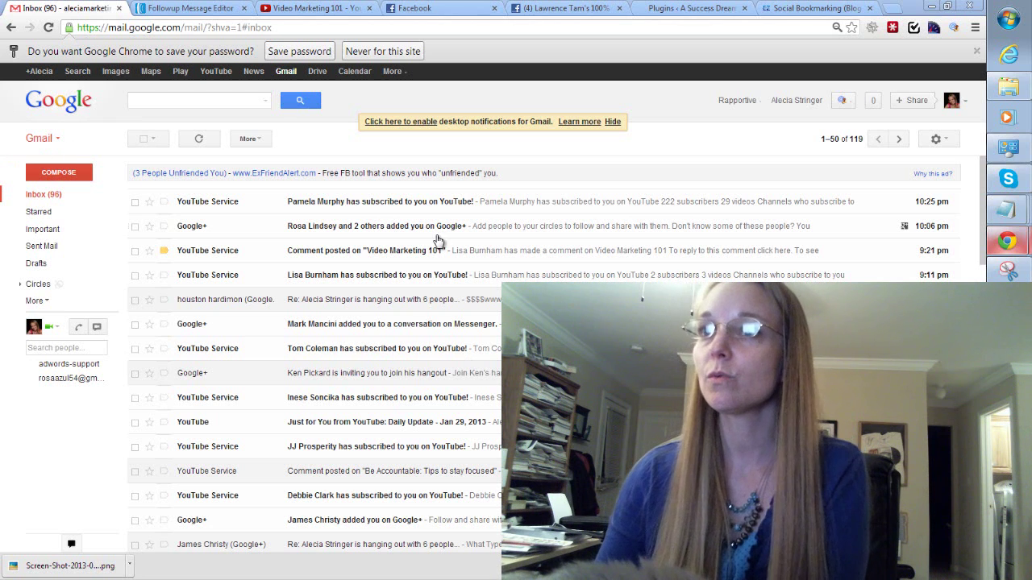
Step: Go to YouTube and open the signed-in account's own channel page
click(213, 72)
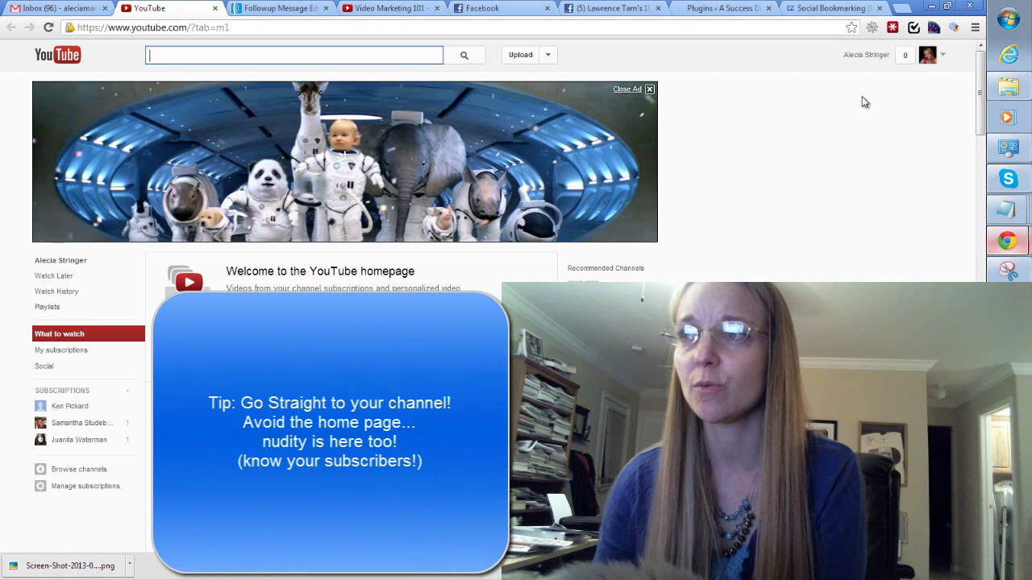
click(943, 57)
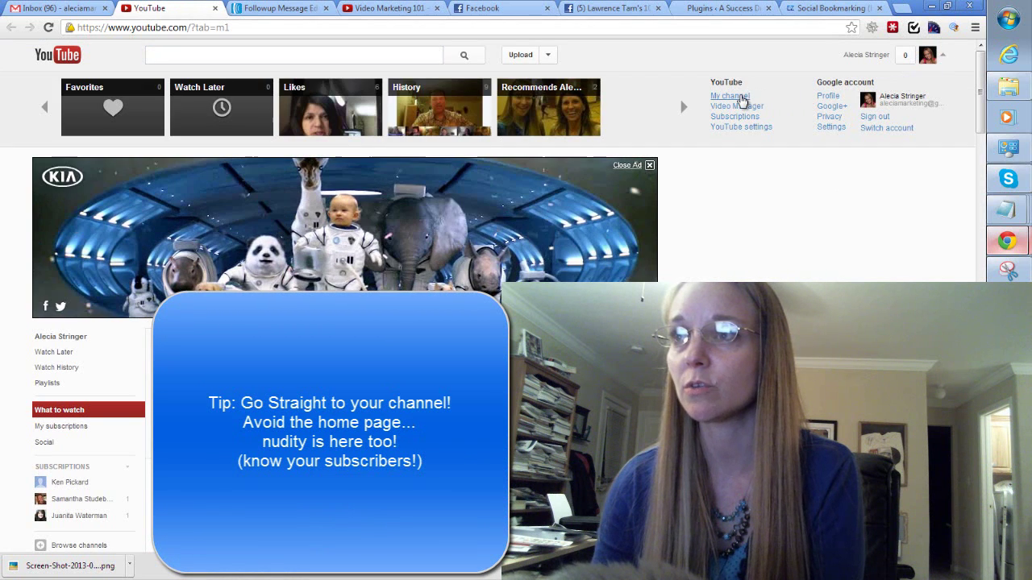
click(734, 97)
click(737, 107)
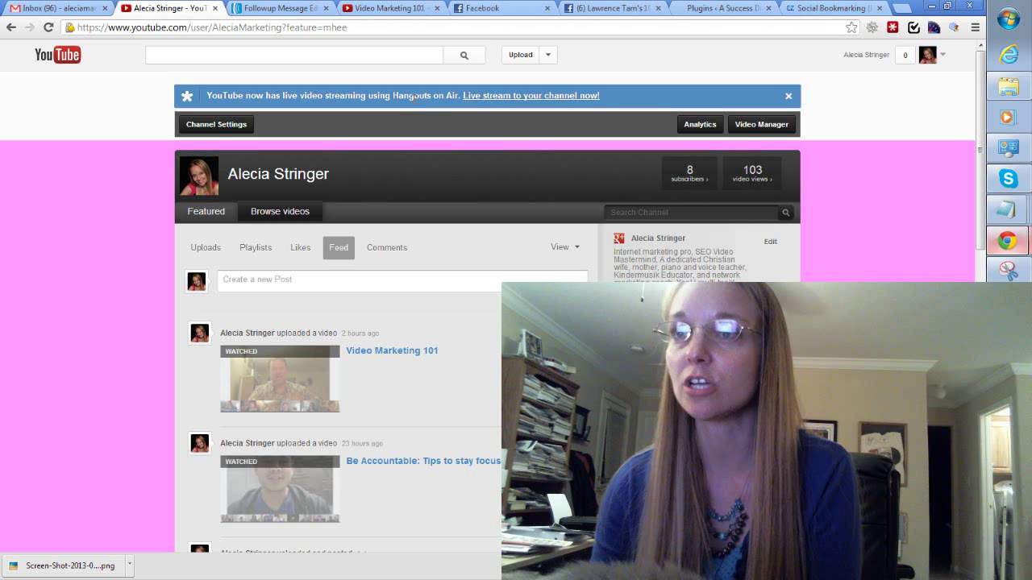
Step: Set up a live-stream hangout from the channel page and name it "Basic Hangout Set Up"
click(521, 96)
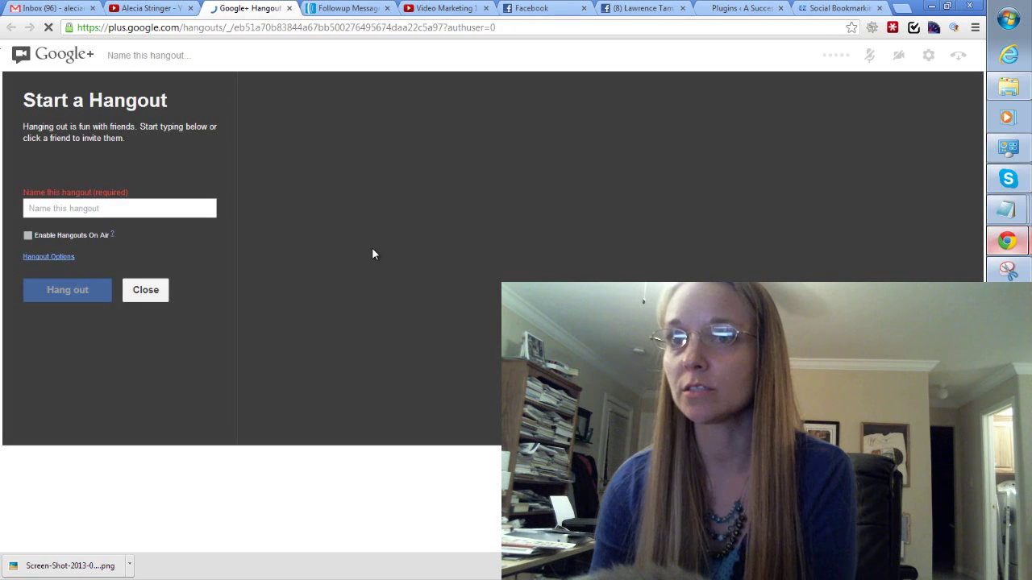
click(95, 209)
text(B)
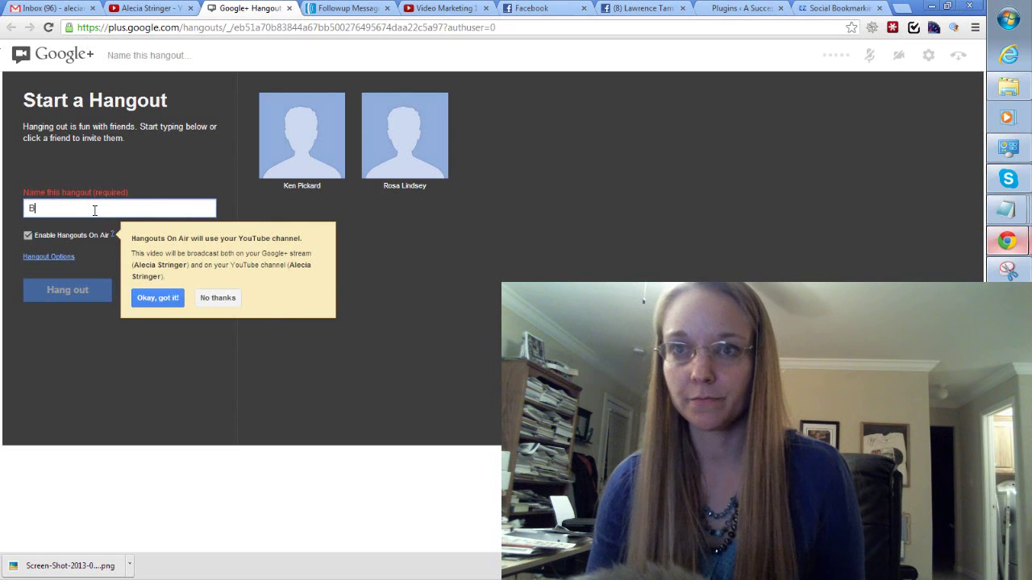
text(asic Han)
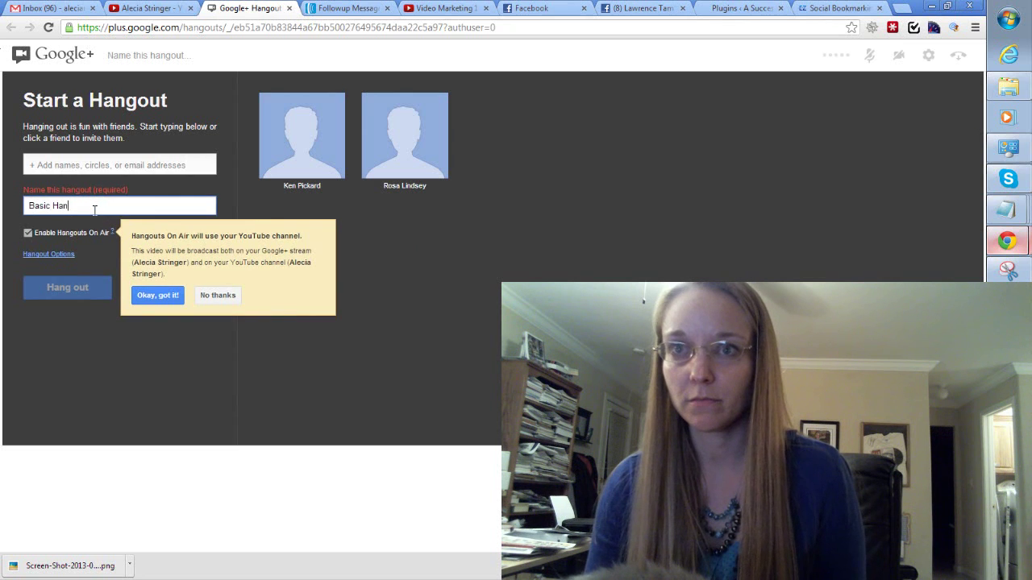
text(gout )
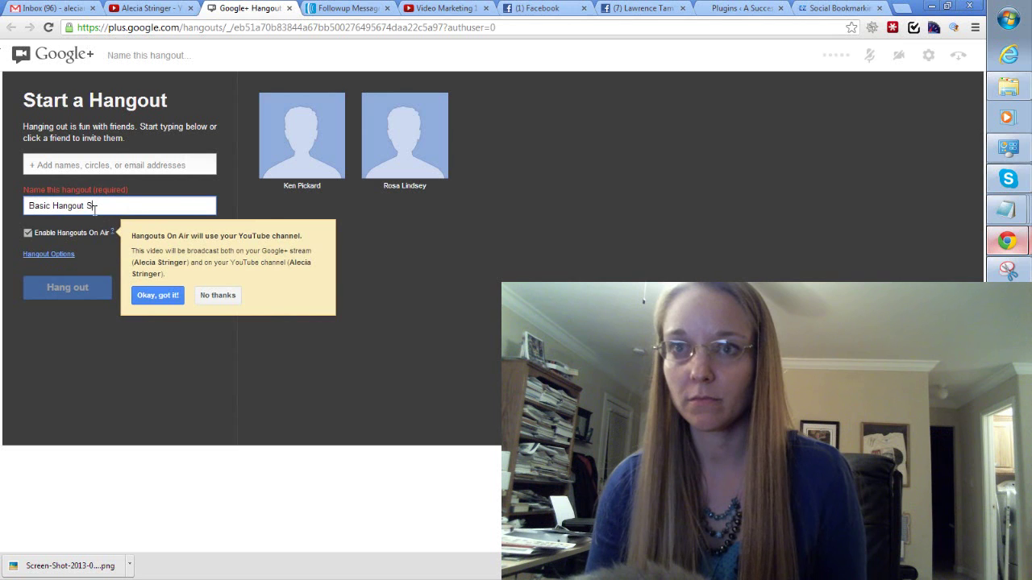
text(Set Up)
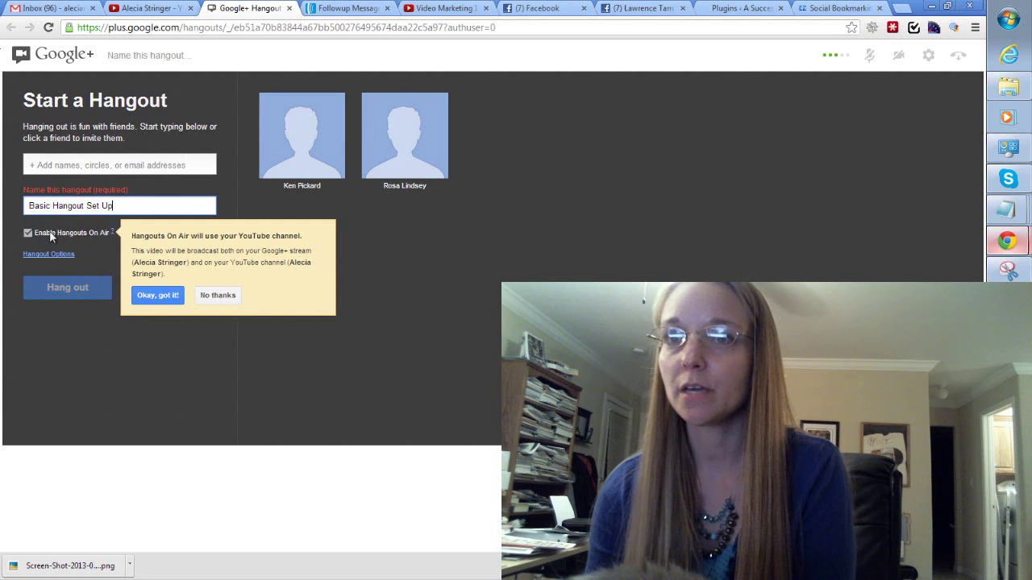
Step: Accept that Hangouts On Air uses the YouTube channel and enter the hangout
click(152, 298)
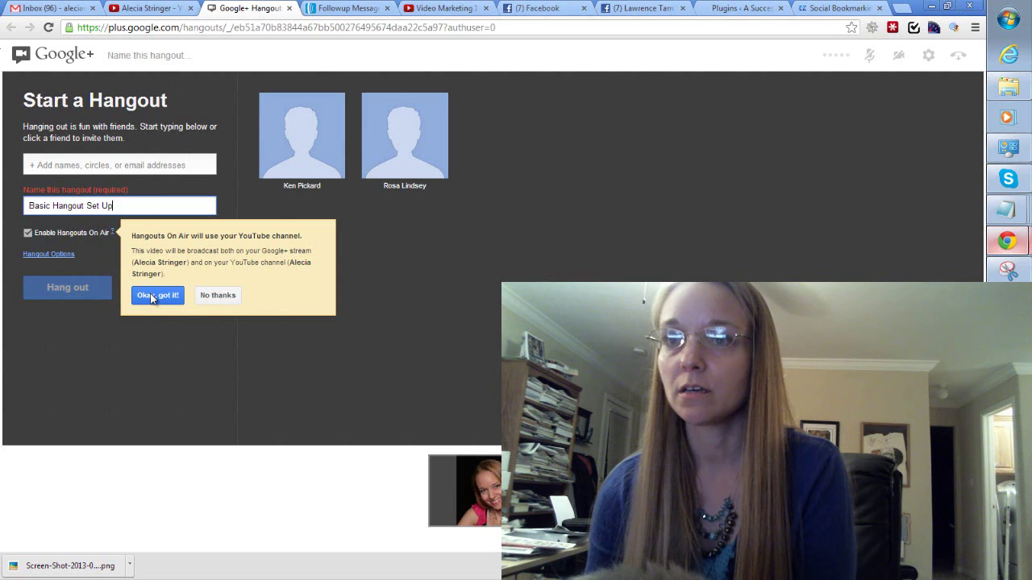
click(151, 297)
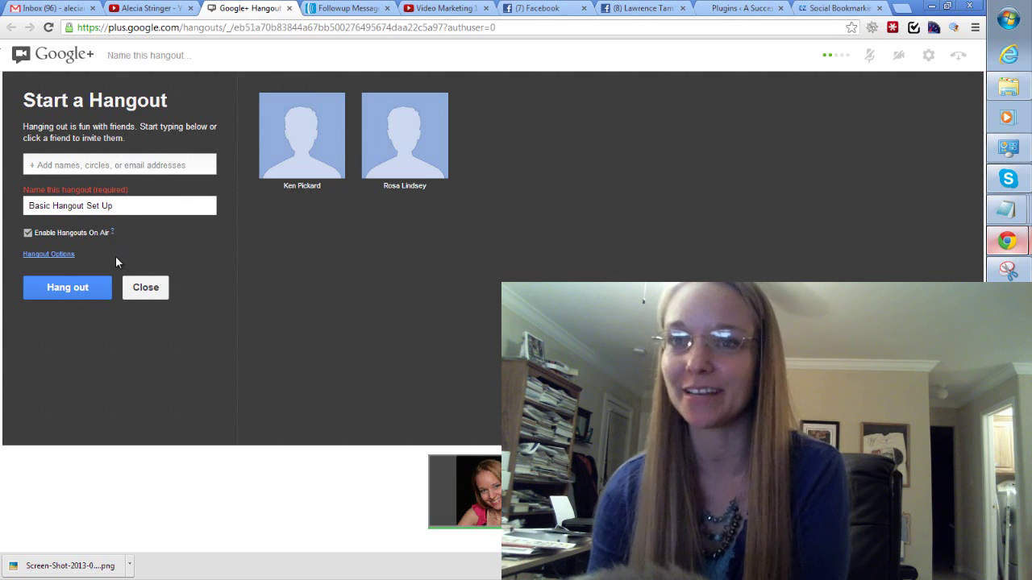
click(74, 290)
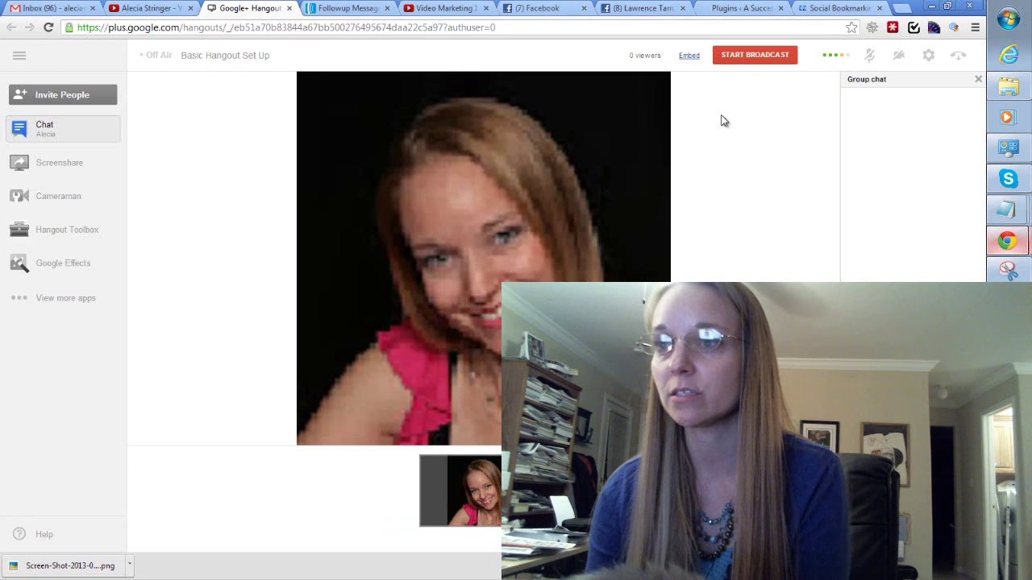
Step: Start the public broadcast, agreeing to the broadcast notice, and switch the camera off and on again
click(753, 56)
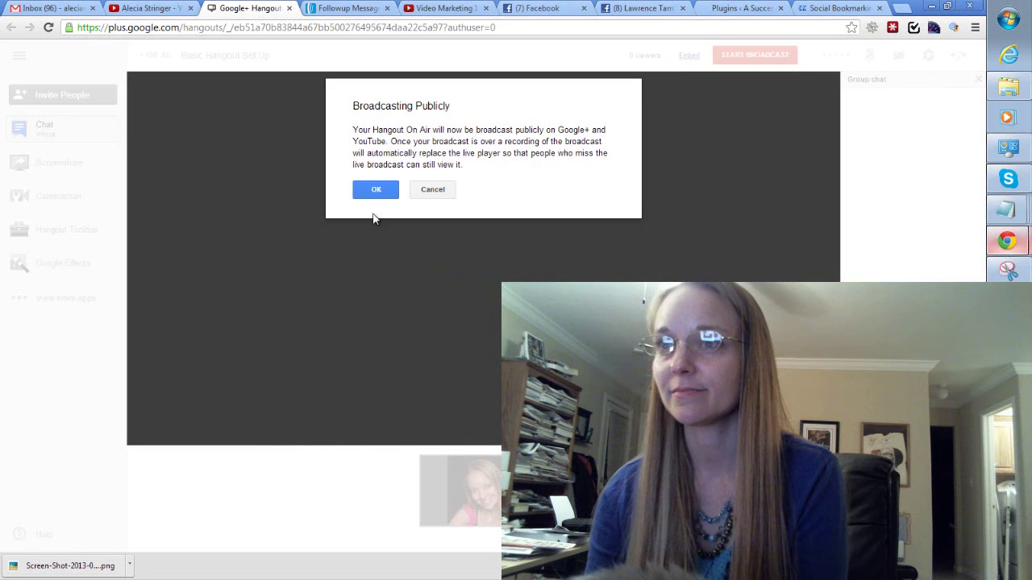
click(374, 190)
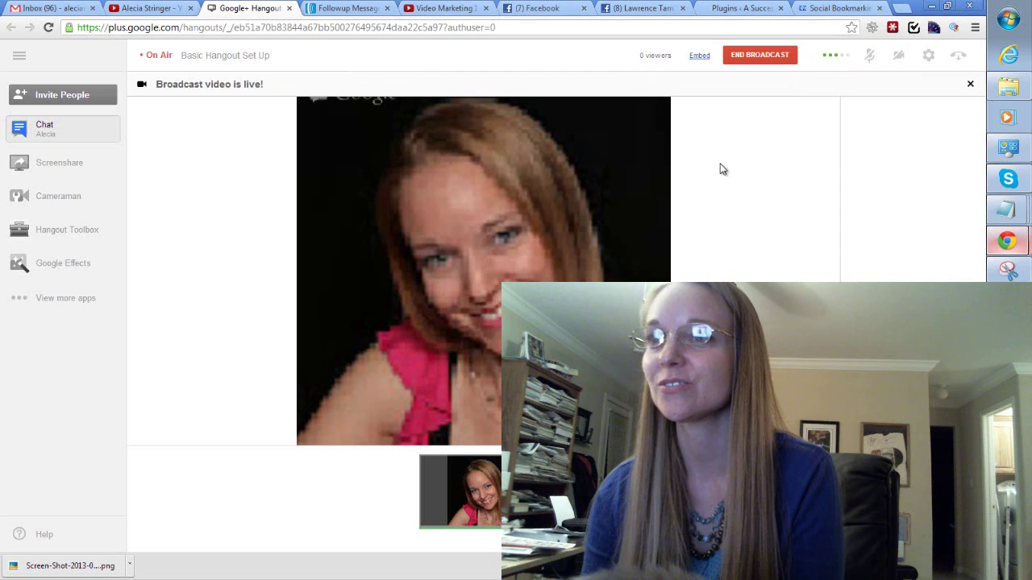
click(901, 55)
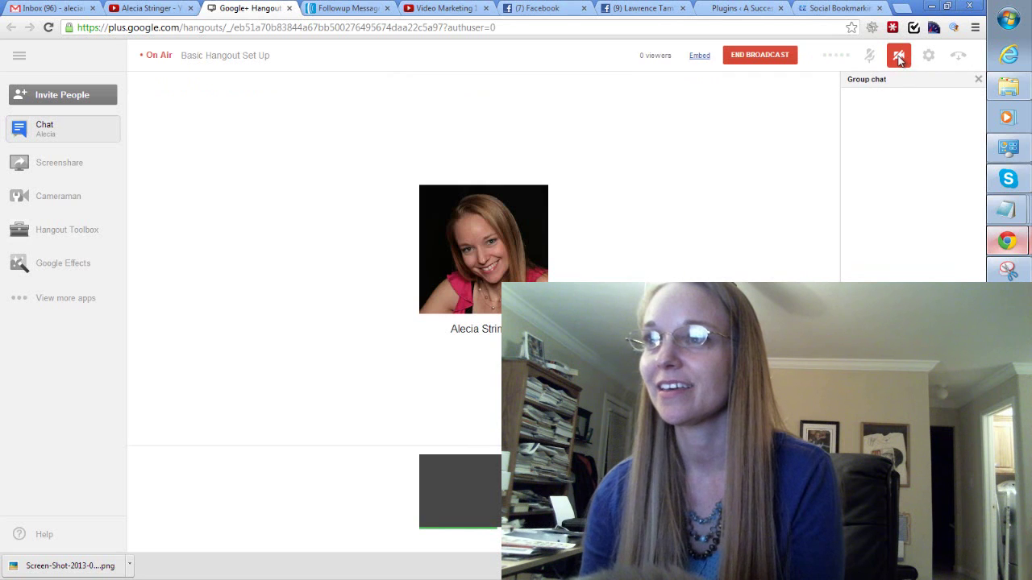
click(900, 57)
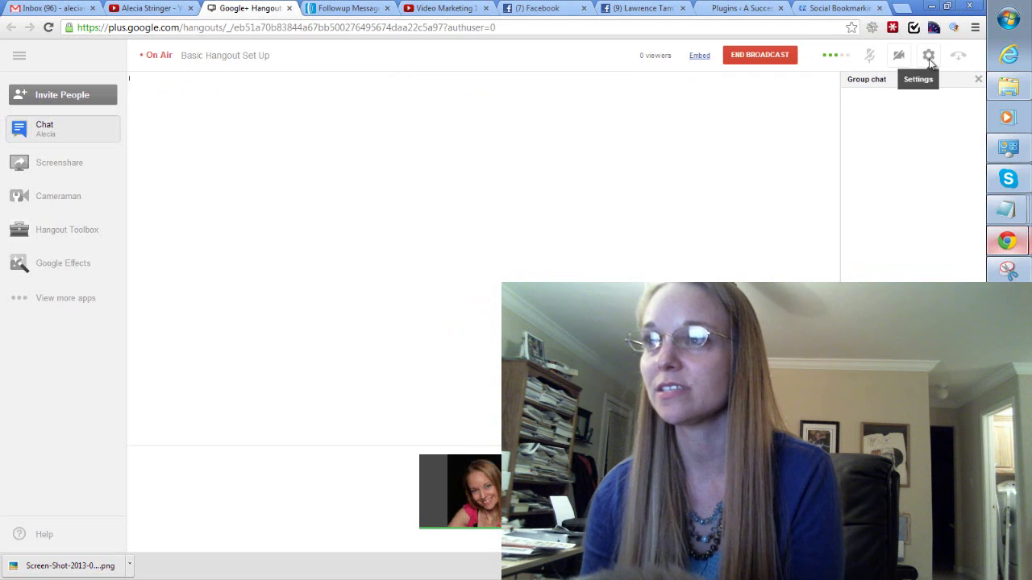
Step: Set the hangout's camera to ManyCam Video Source in the settings
click(929, 57)
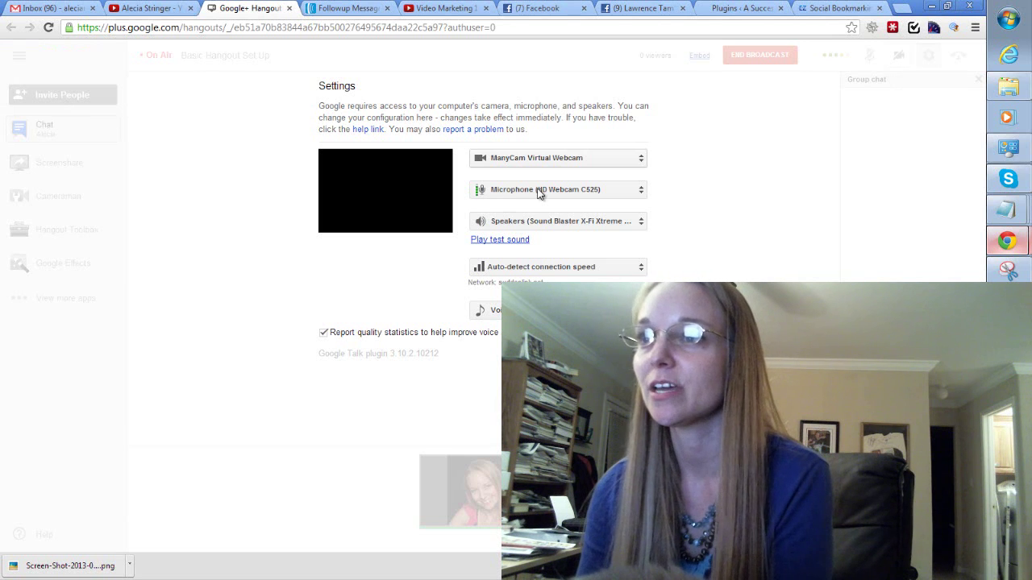
click(539, 191)
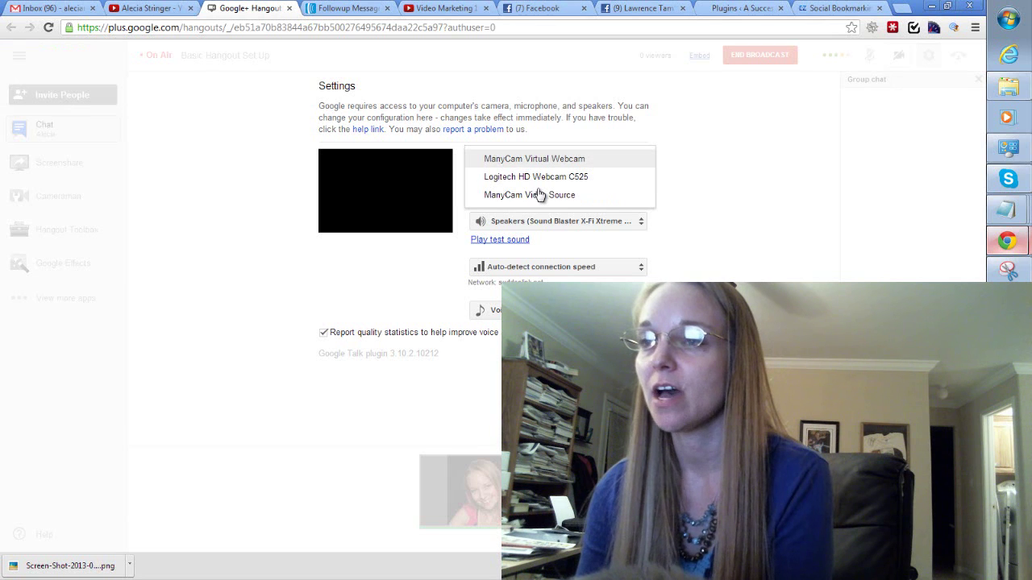
key(Down)
key(Down)
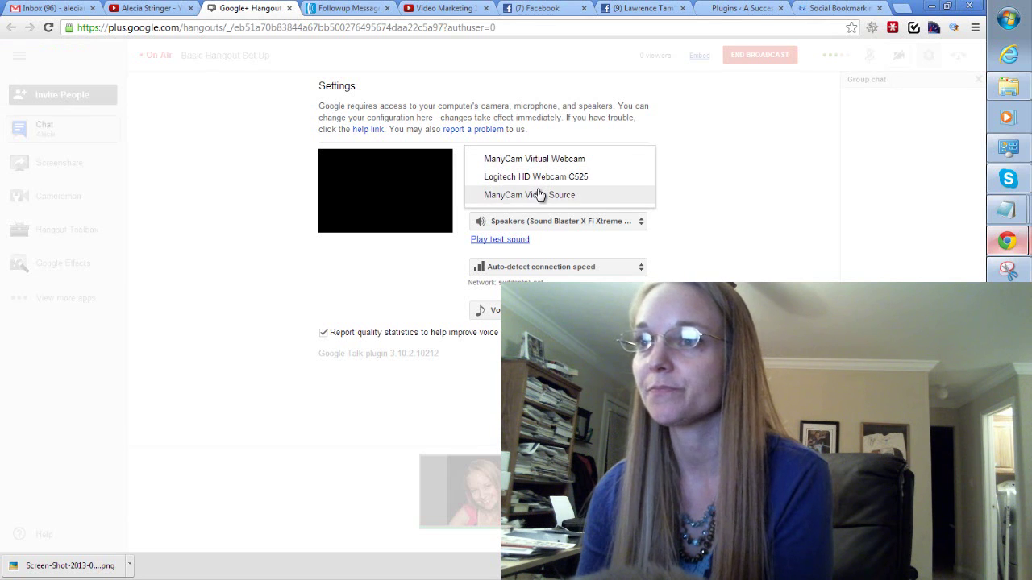
click(538, 194)
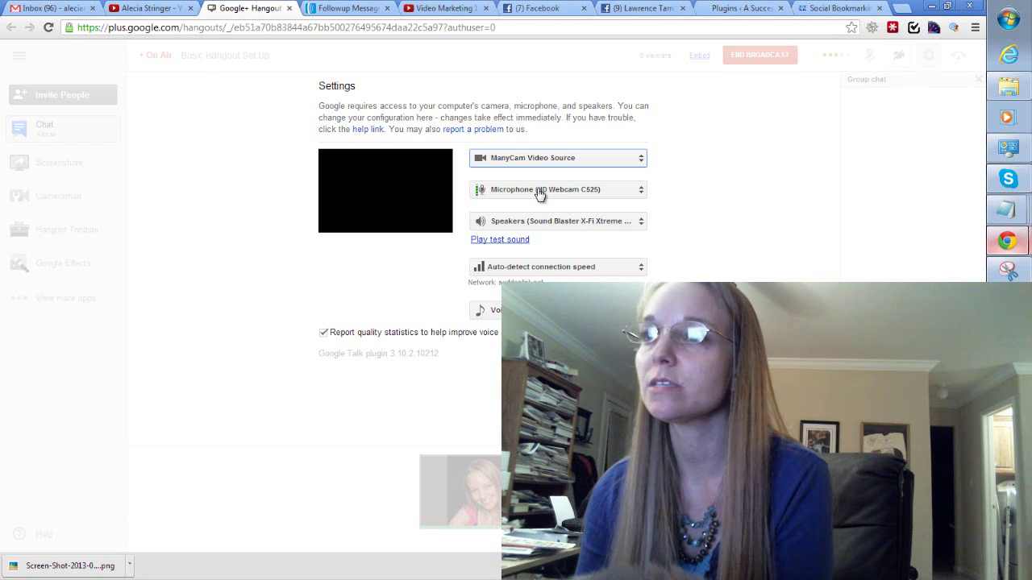
Step: Try Logitech HD Webcam C525 as the hangout's camera and change back to ManyCam Video Source
key(alt+Down)
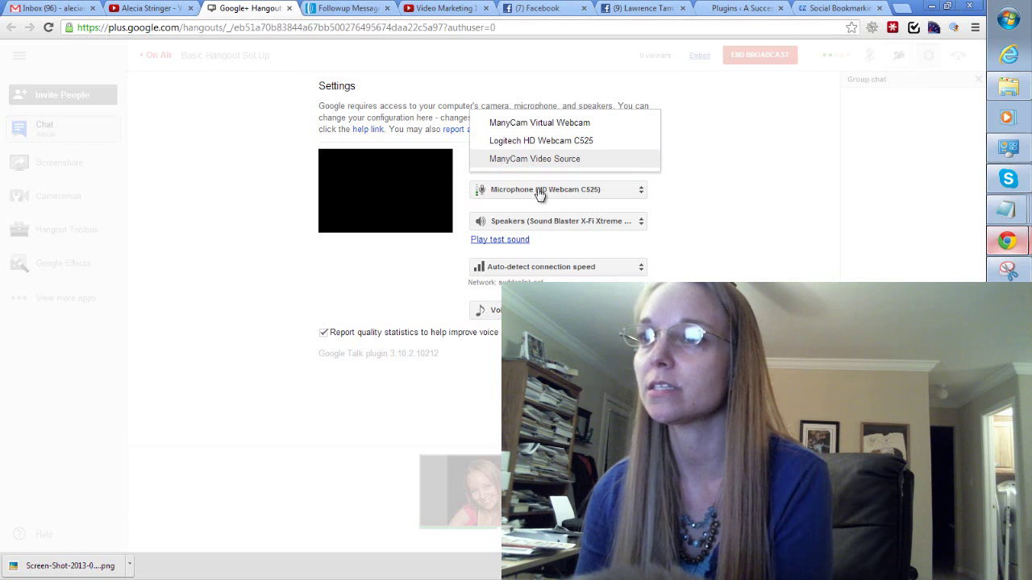
key(Up)
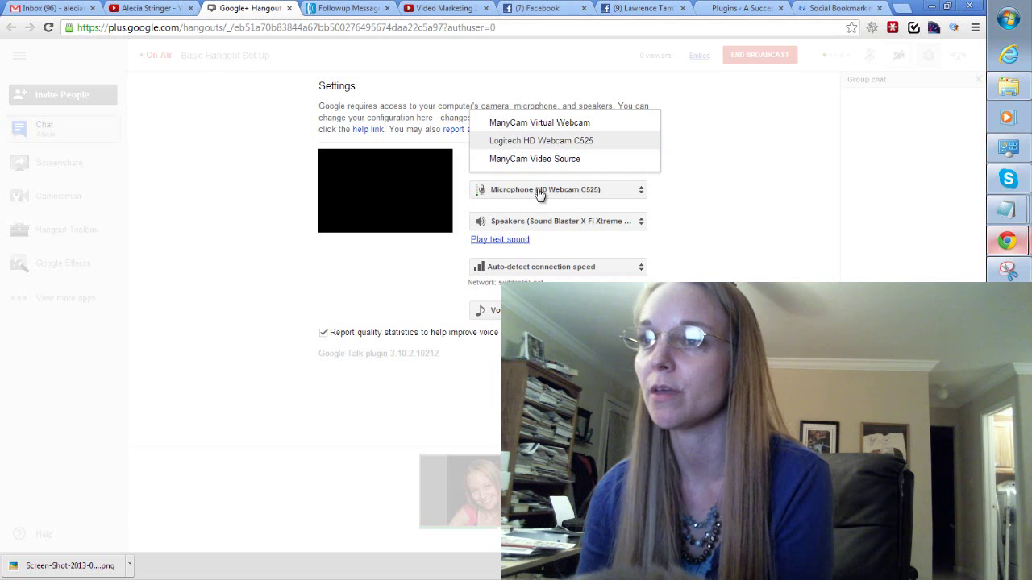
key(Return)
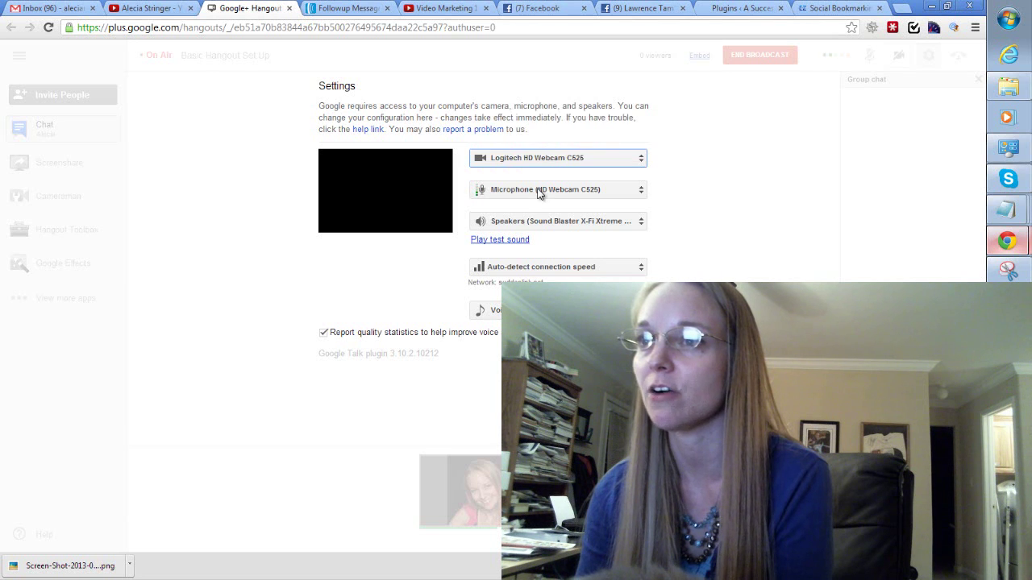
key(Return)
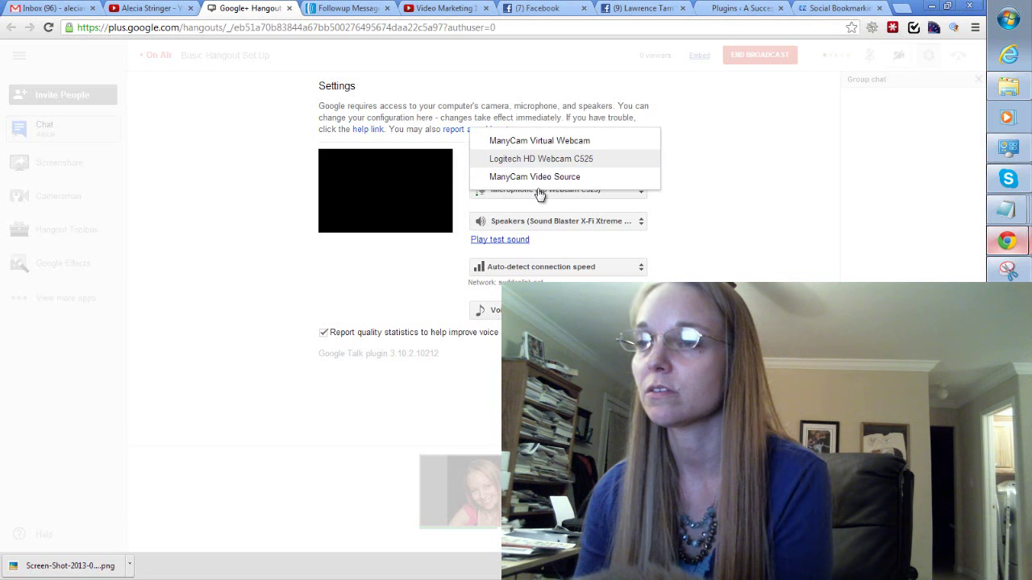
key(Up)
key(Return)
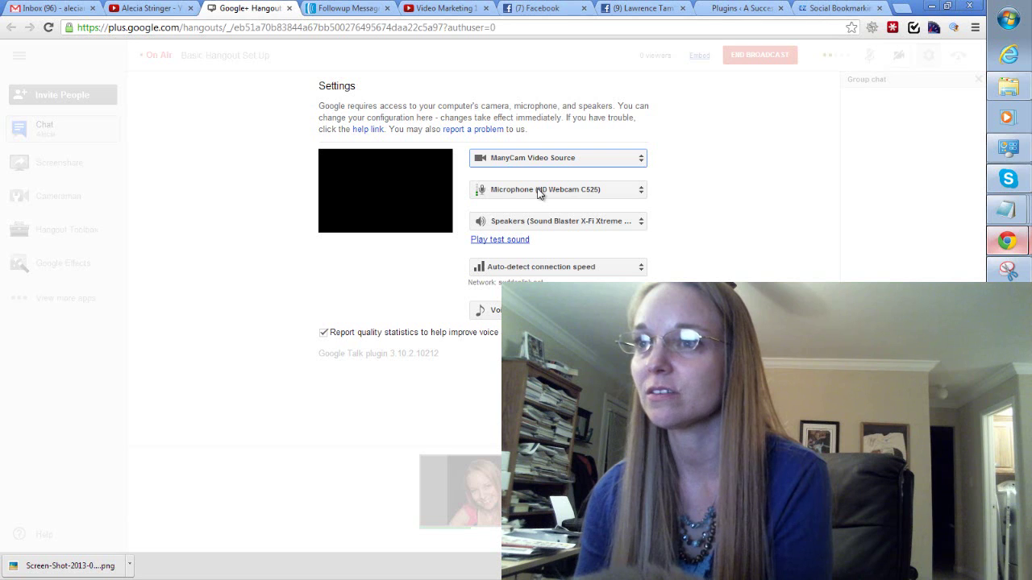
Step: Keep ManyCam Video Source as the camera and close the hangout settings
key(alt+Down)
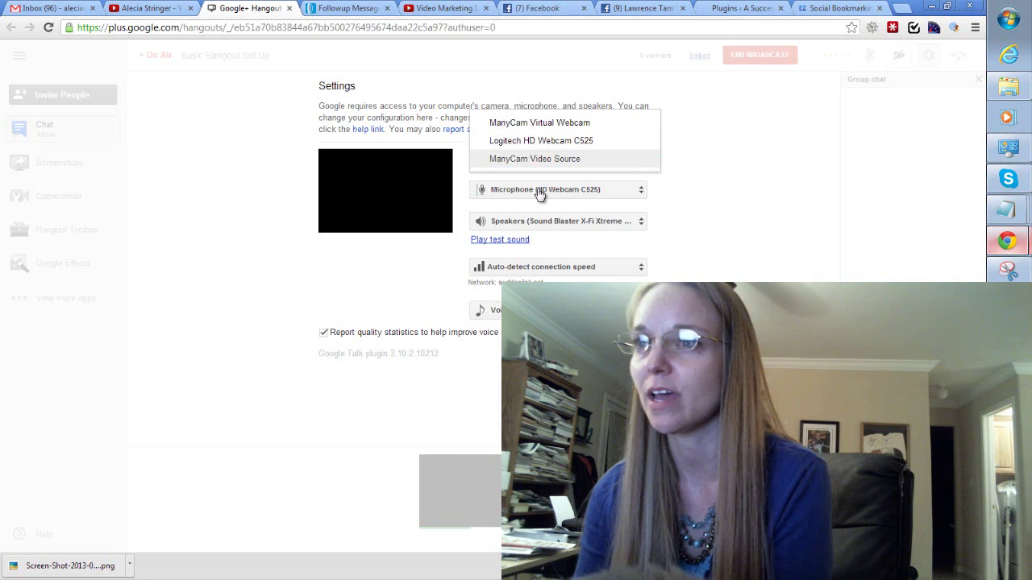
key(Return)
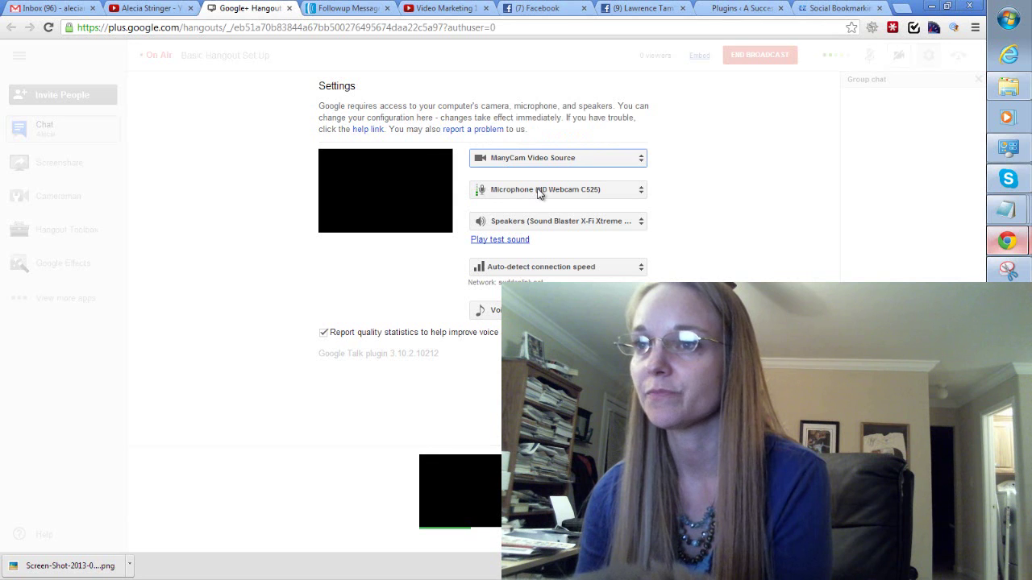
key(Escape)
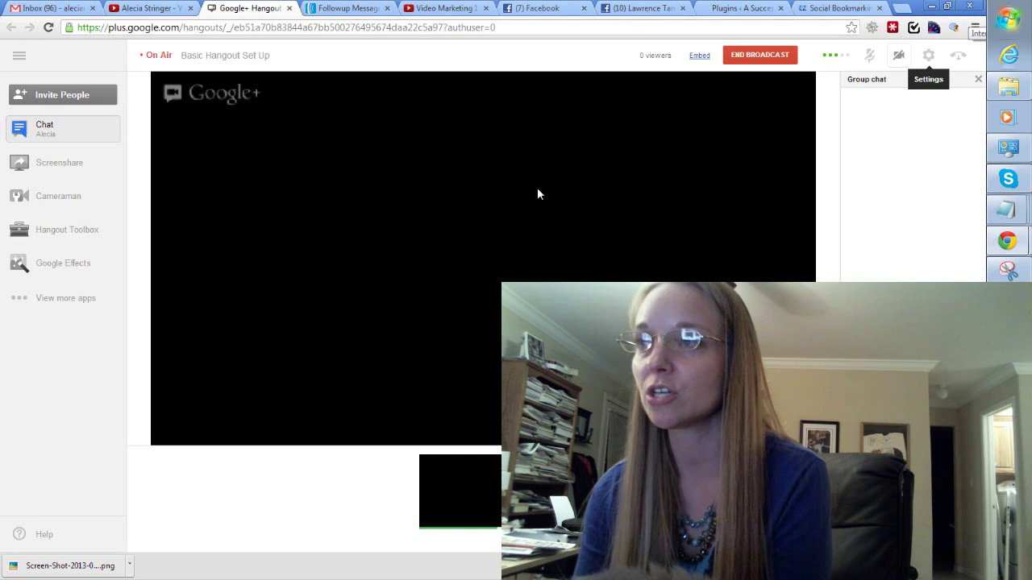
Step: Look for ManyCam among the computer's installed programs and launch it
key(super)
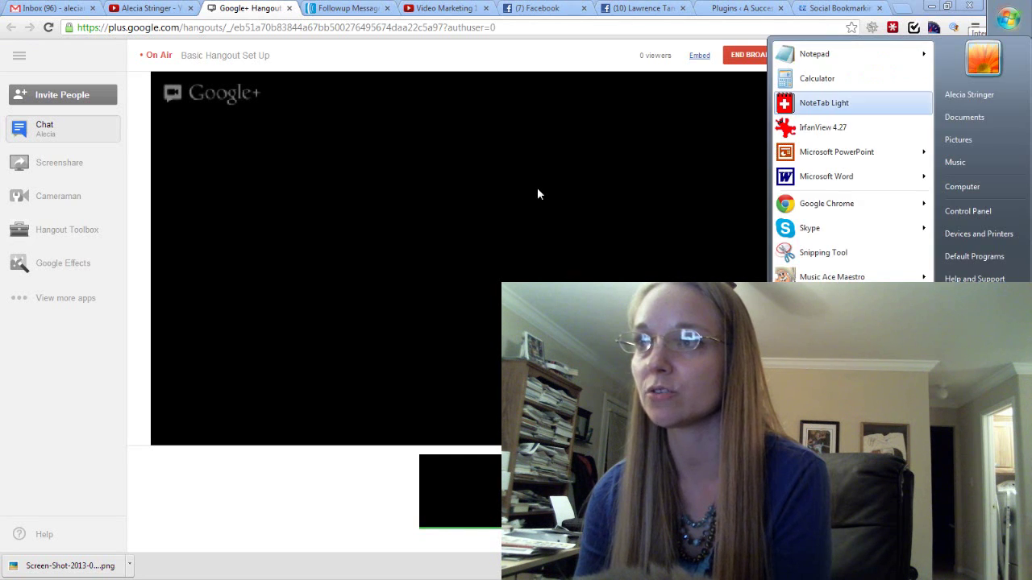
key(Down)
key(Down)
key(Down)
key(Down)
key(Down)
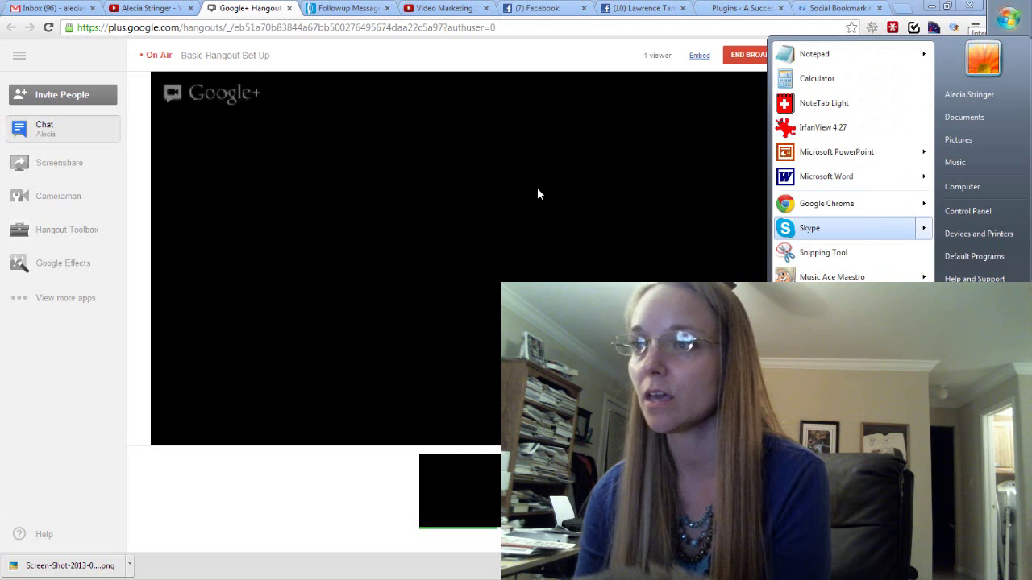
key(Right)
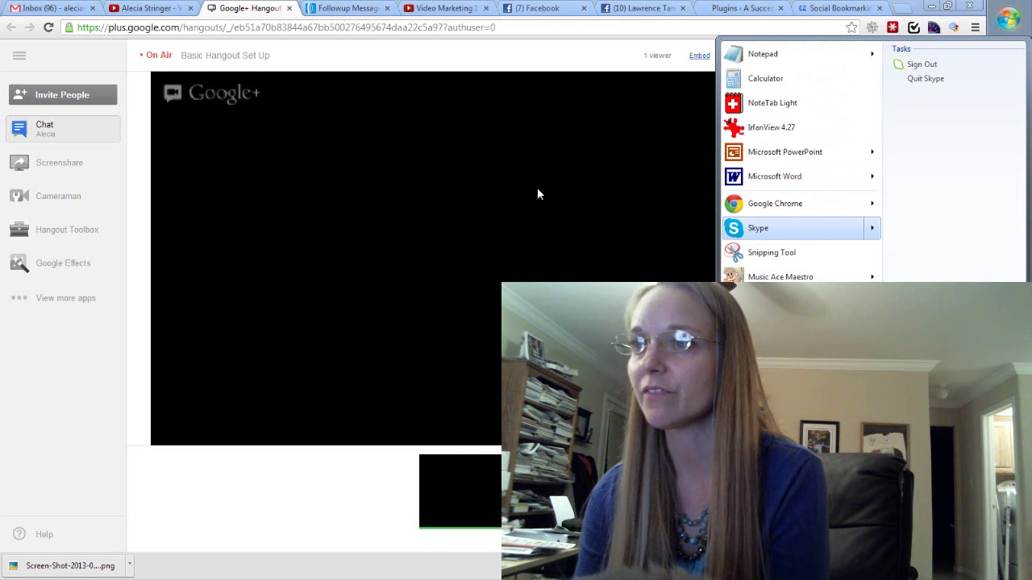
key(Left)
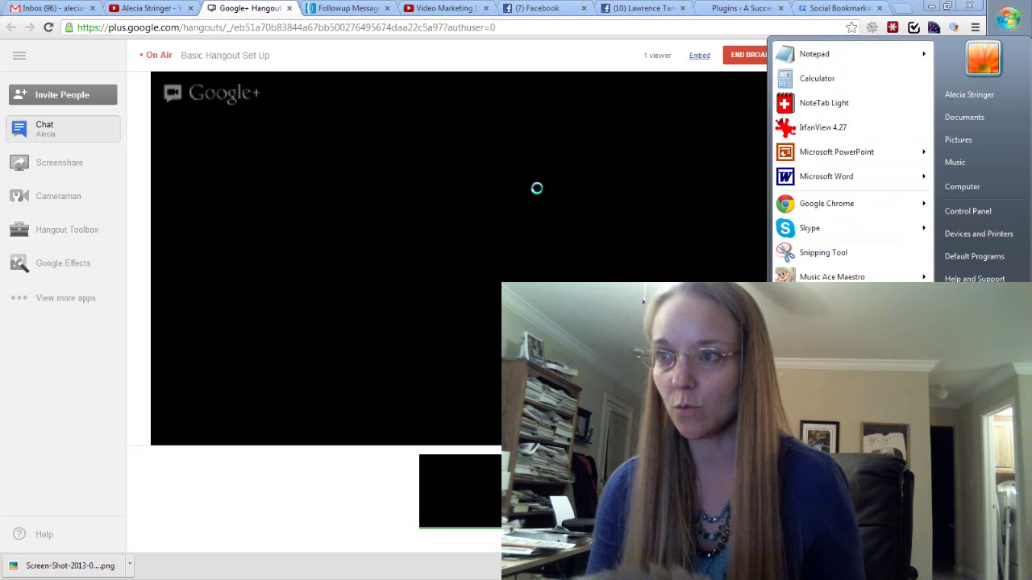
text(s)
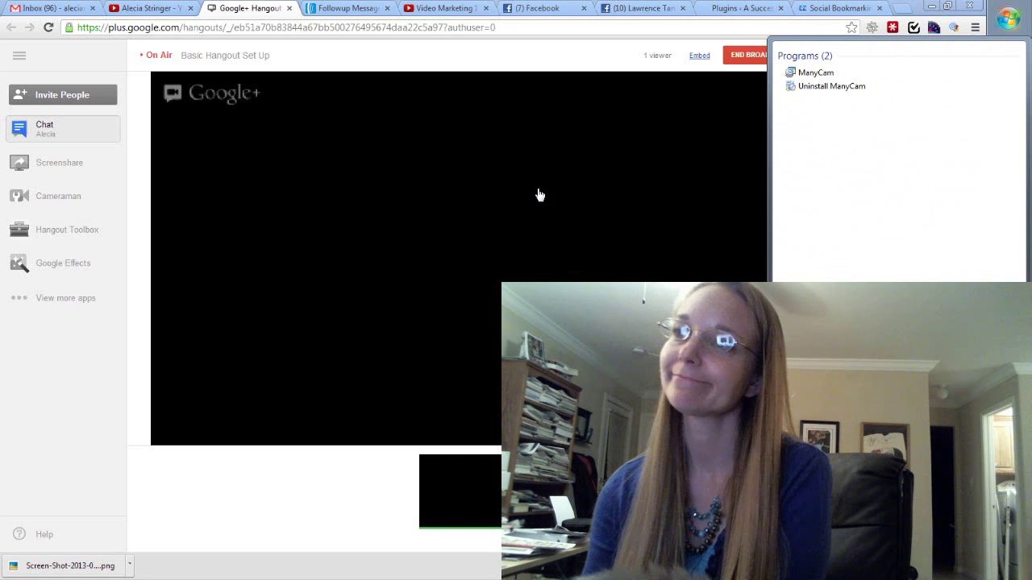
key(Down)
key(Up)
key(Return)
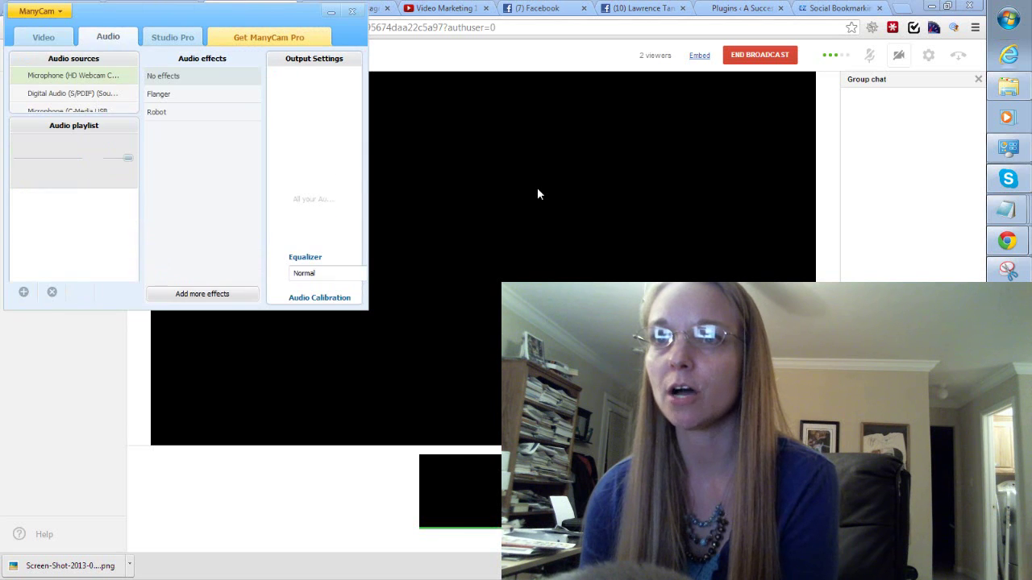
Step: Return from ManyCam to the hangout and share the entire Desktop with the broadcast
key(Down)
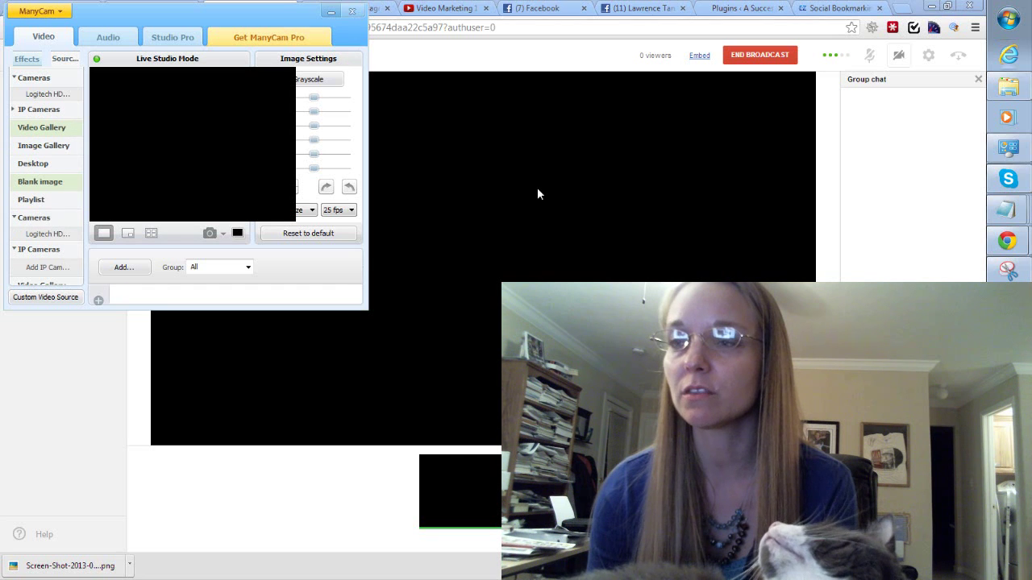
click(539, 193)
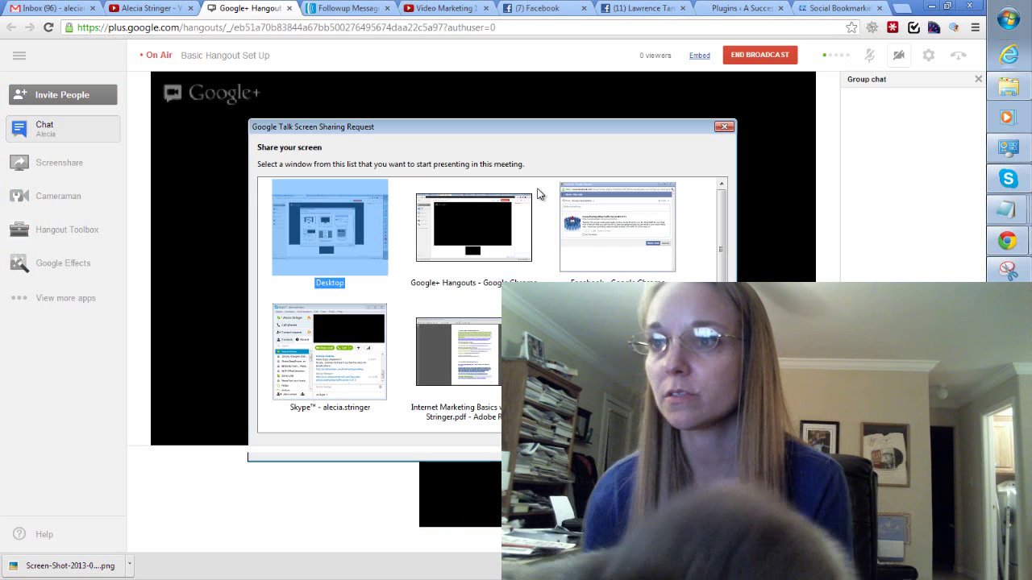
key(Return)
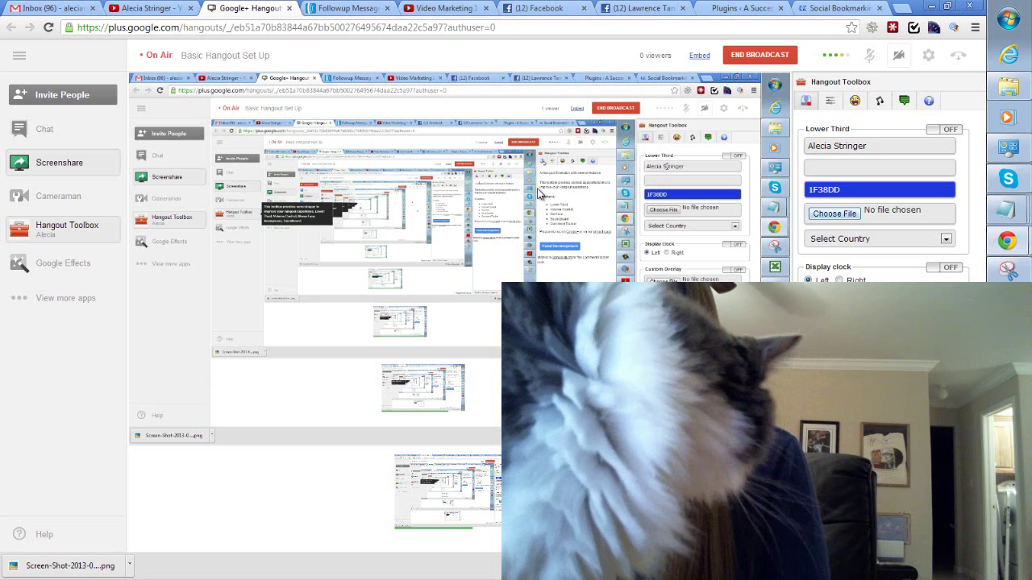
Step: Check the lower third's colour choices in the Hangout Toolbox and turn on Meme Faces
click(830, 189)
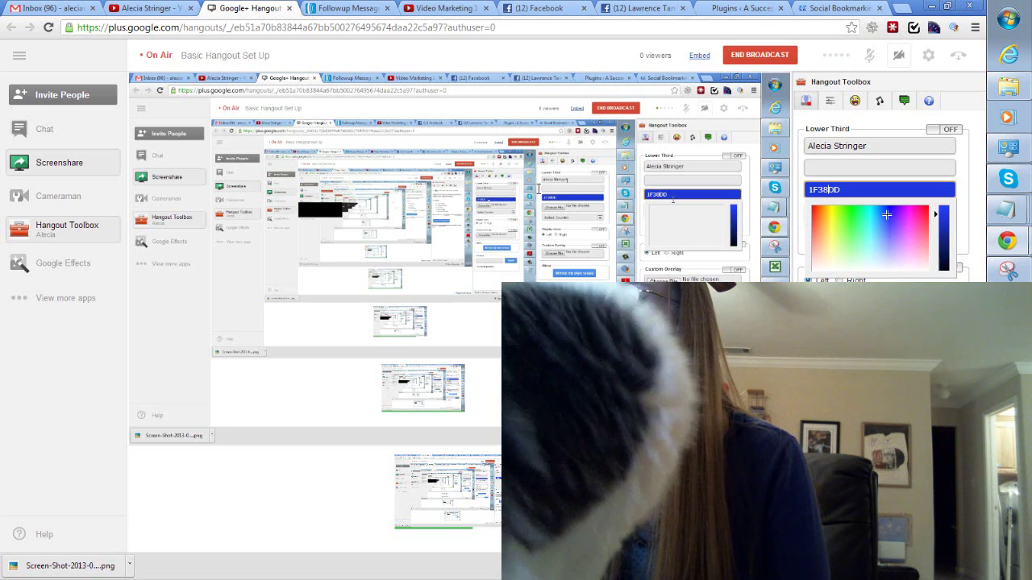
click(539, 193)
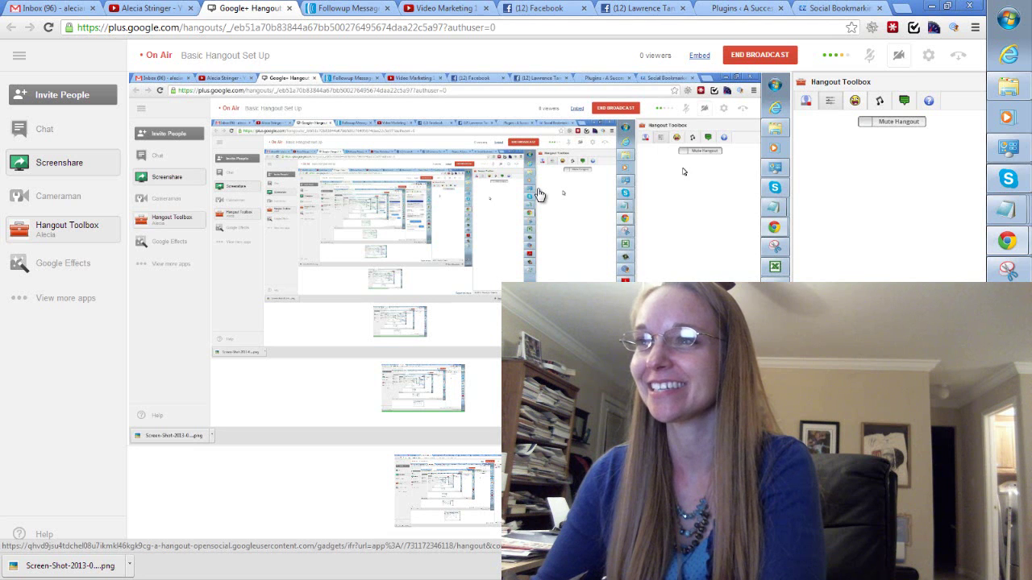
click(854, 100)
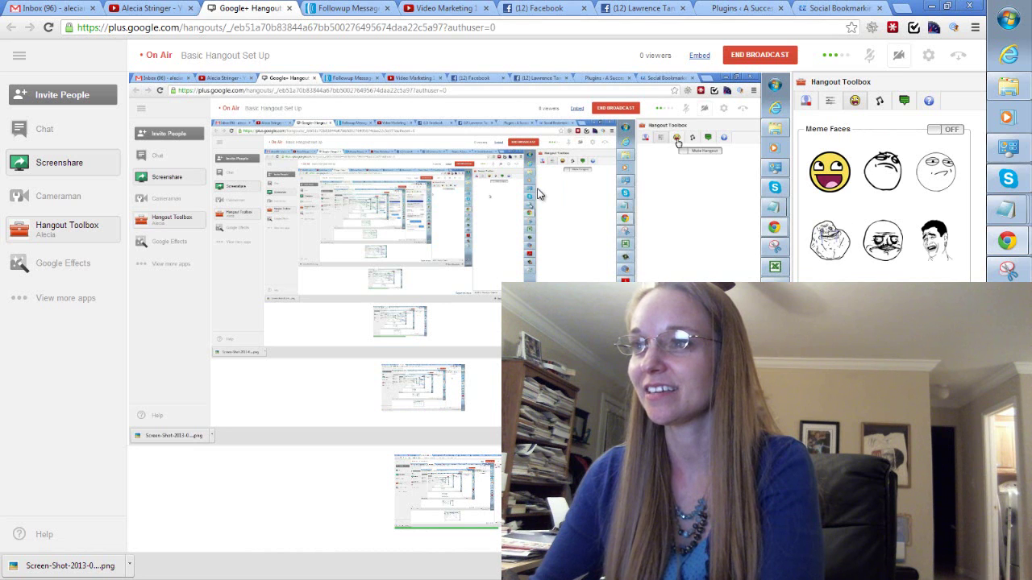
click(945, 129)
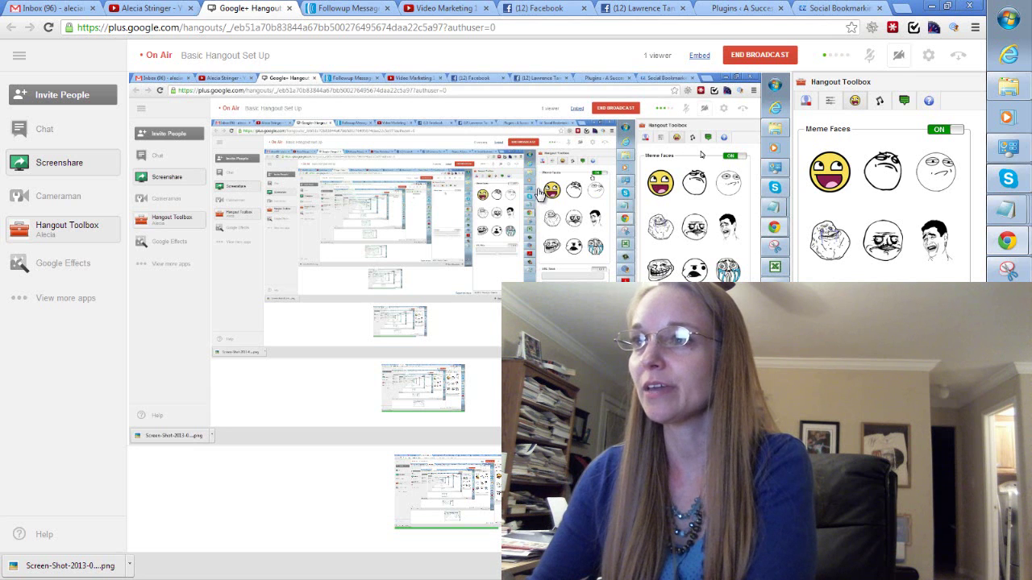
Step: Examine the Sources, Stream and Shared sections of the Hangout Toolbox's comment tracker
click(904, 100)
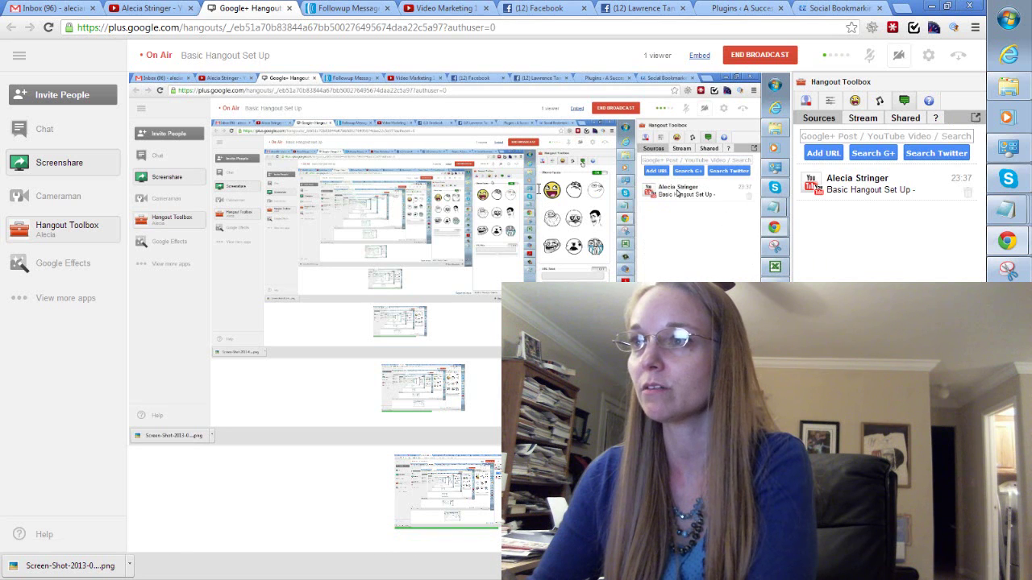
click(863, 117)
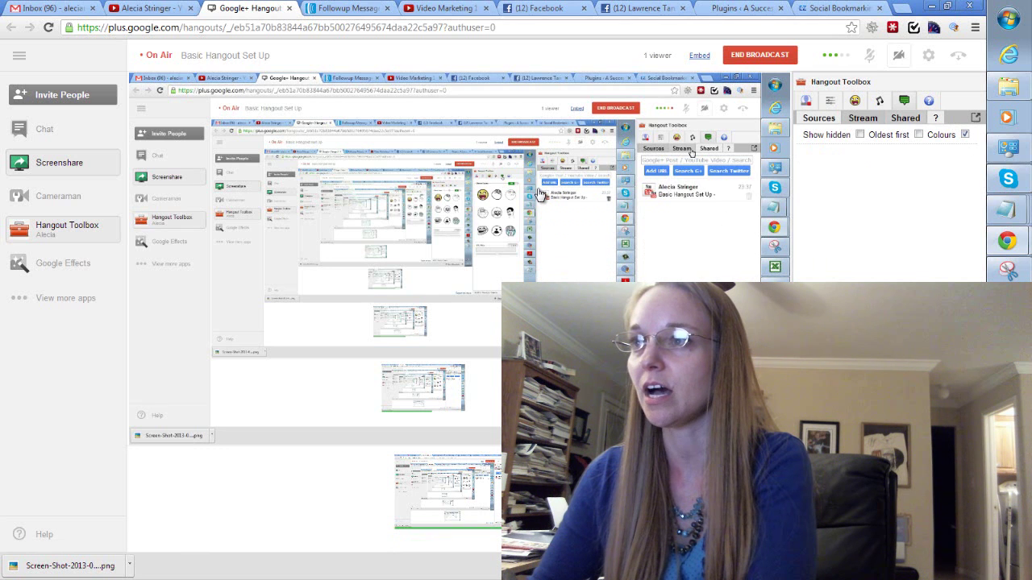
click(905, 118)
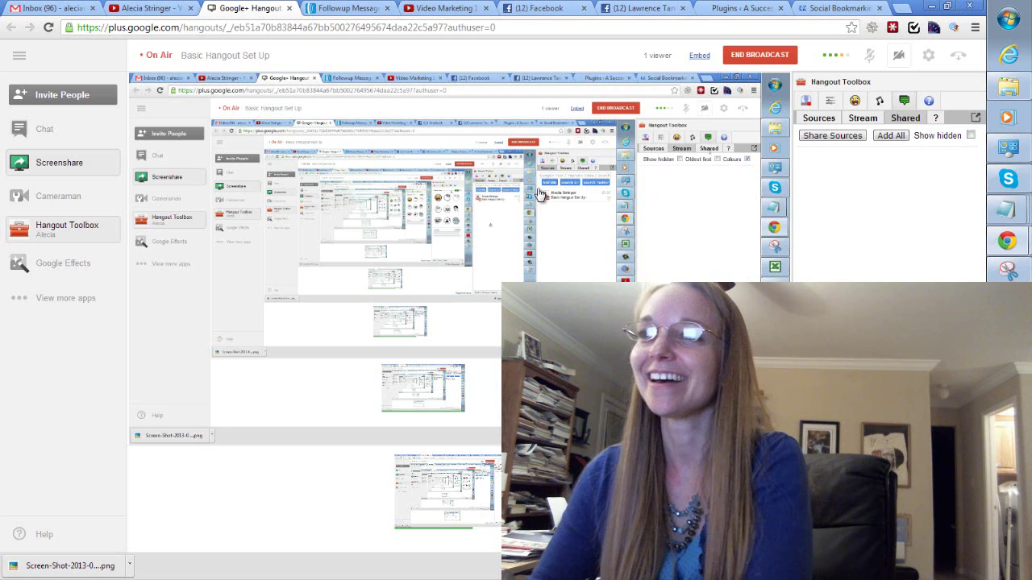
click(862, 117)
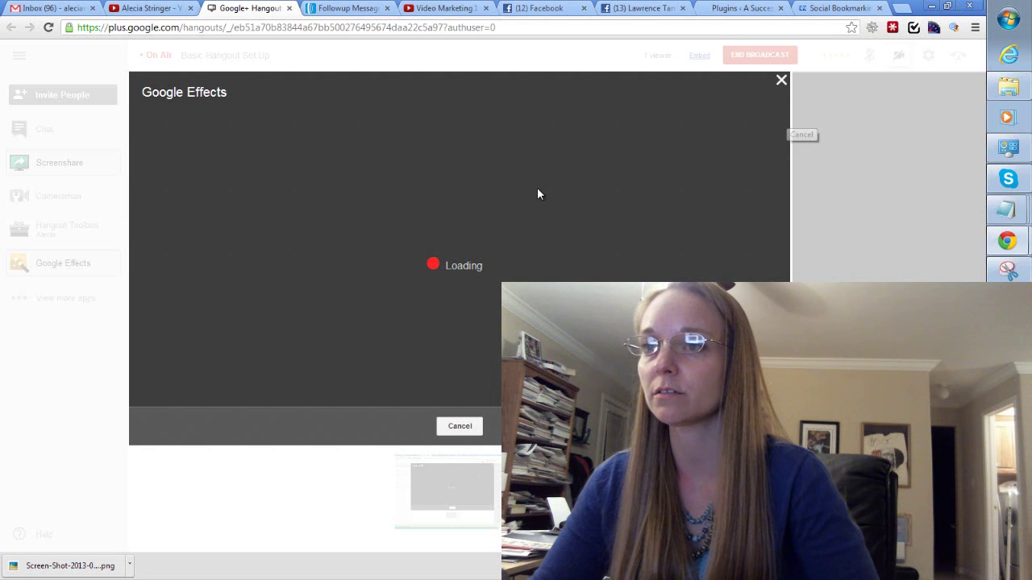
Step: Browse the Sounds, Headwear and Eyewear categories in Google Effects
key(Escape)
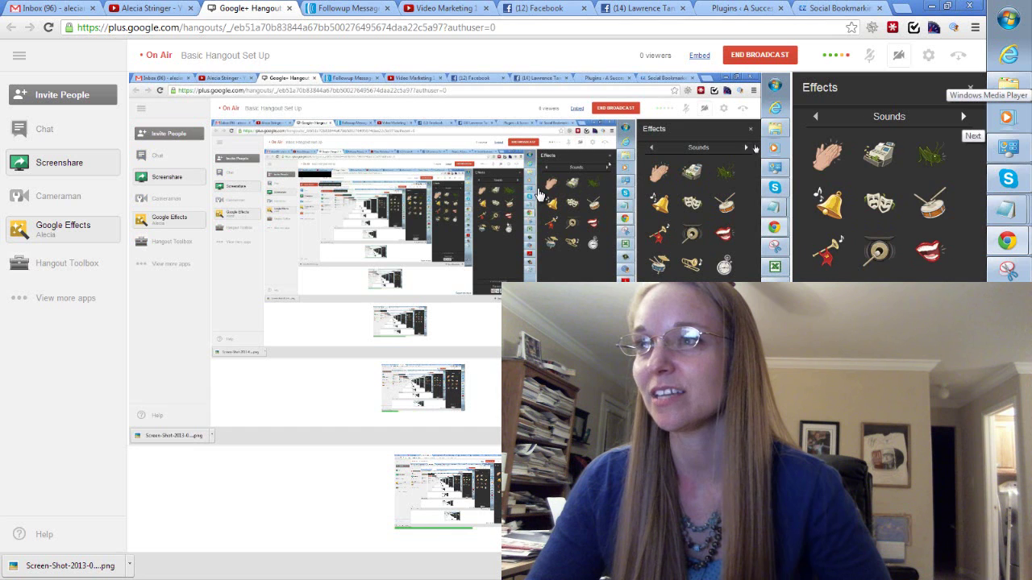
click(963, 116)
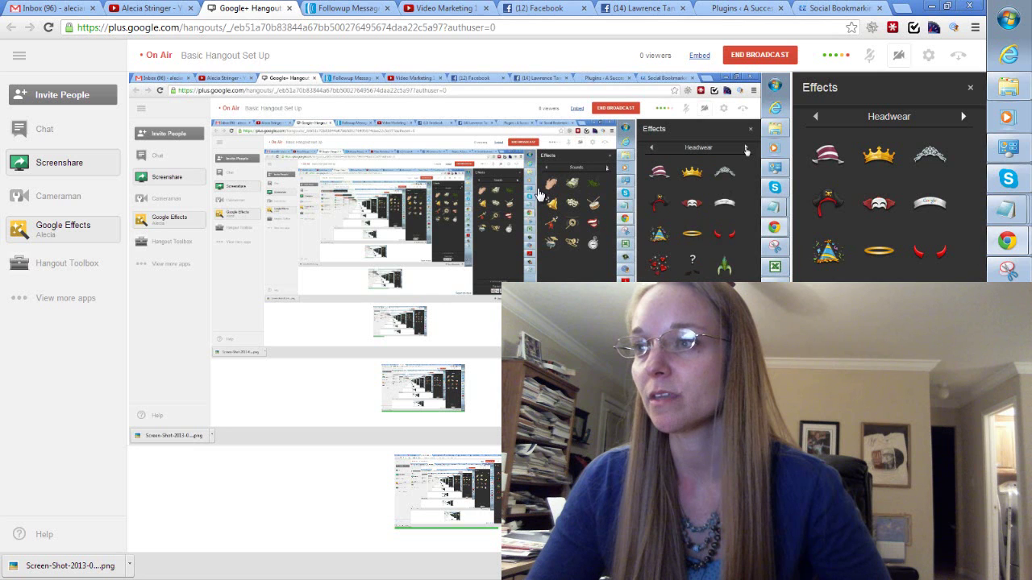
click(964, 116)
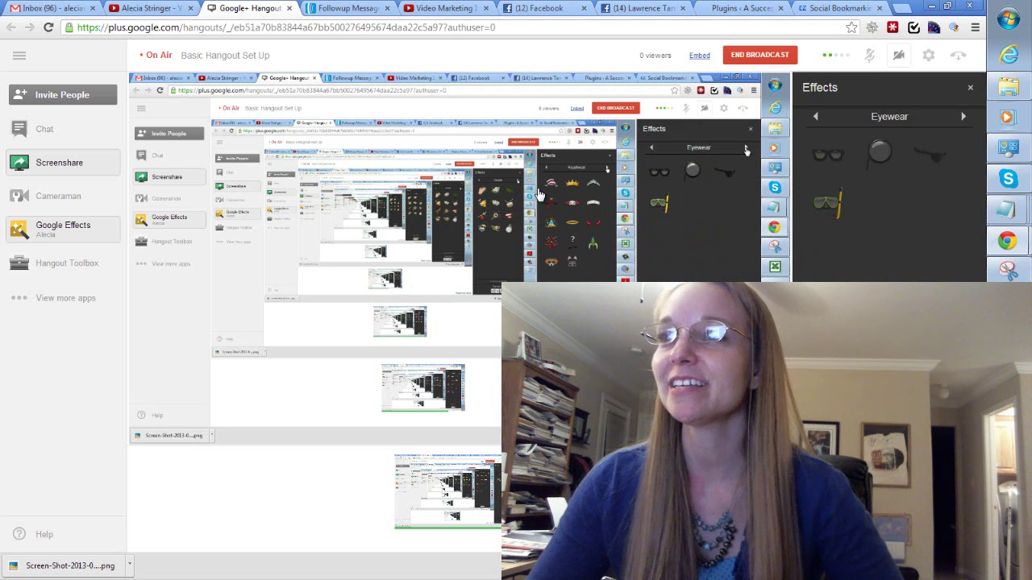
Step: Show the hangout's embed URL and HTML code, and end the broadcast
click(699, 55)
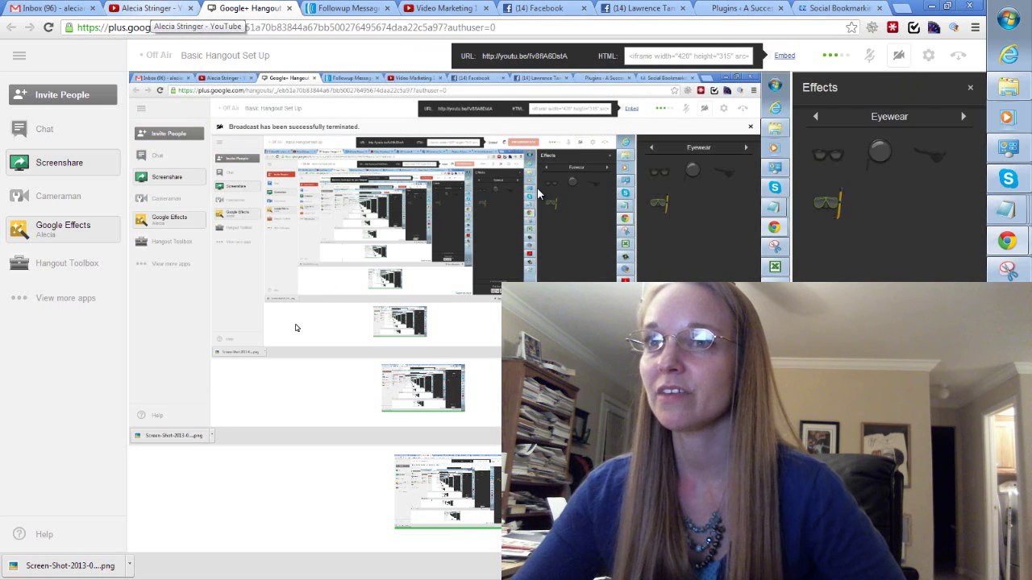
Step: Look through the YouTube channel's feed for the recorded hangout and return to the channel's Featured page
click(154, 8)
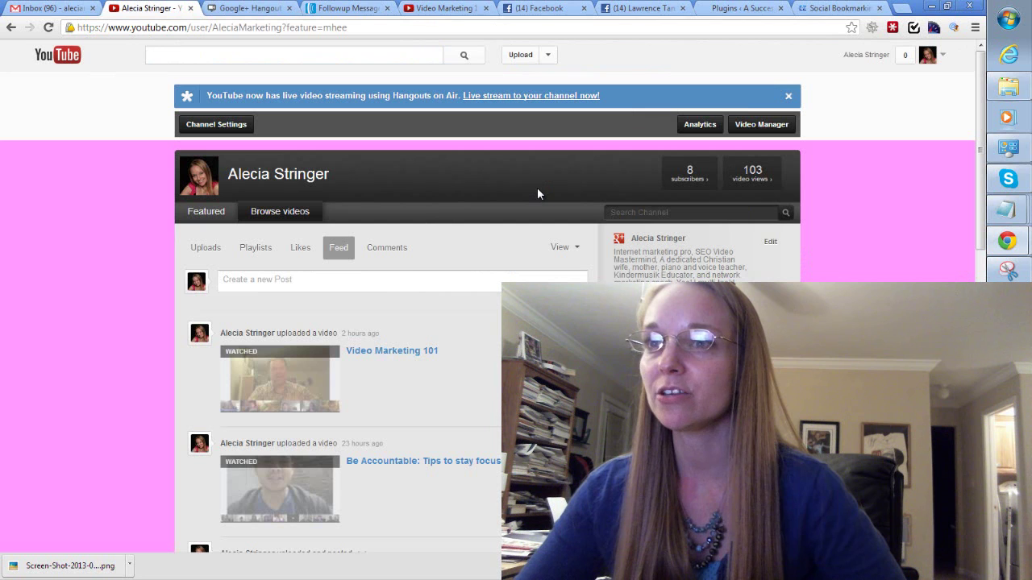
scroll(539, 193, down, 3)
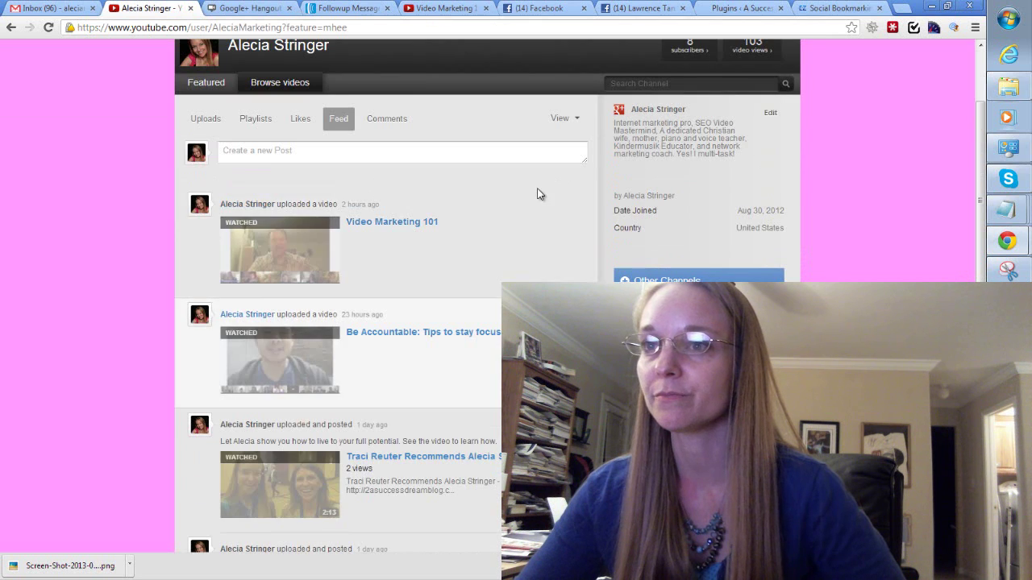
scroll(539, 193, down, 5)
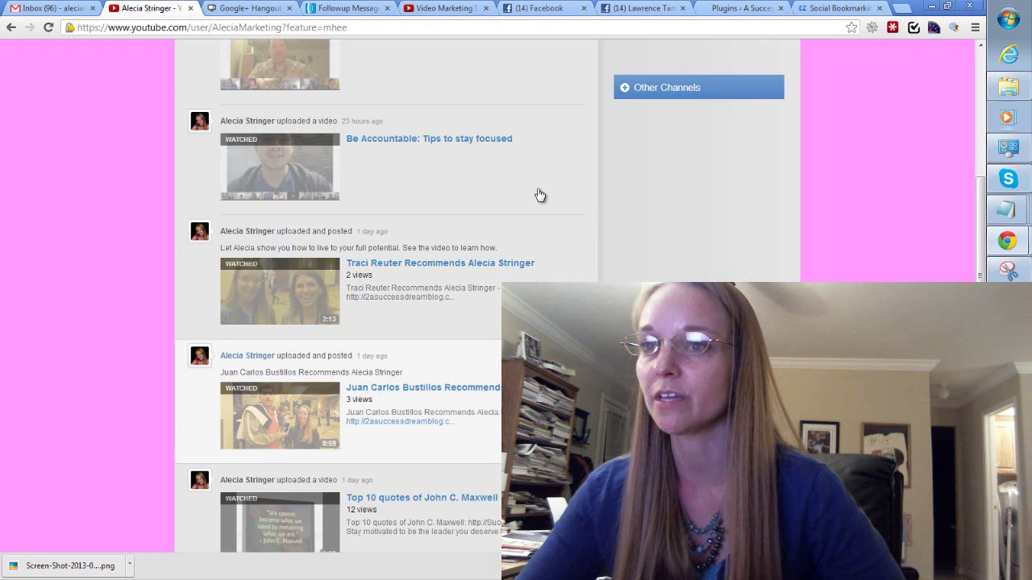
scroll(540, 194, up, 8)
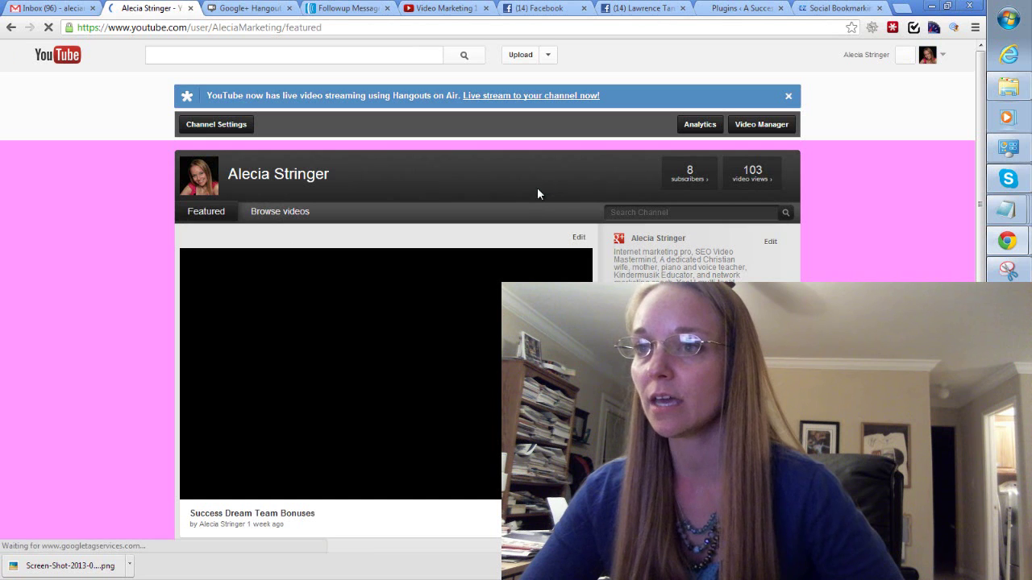
Step: Open the featured video Success Dream Team Bonuses from the channel page and view its description and comments
scroll(538, 194, down, 1)
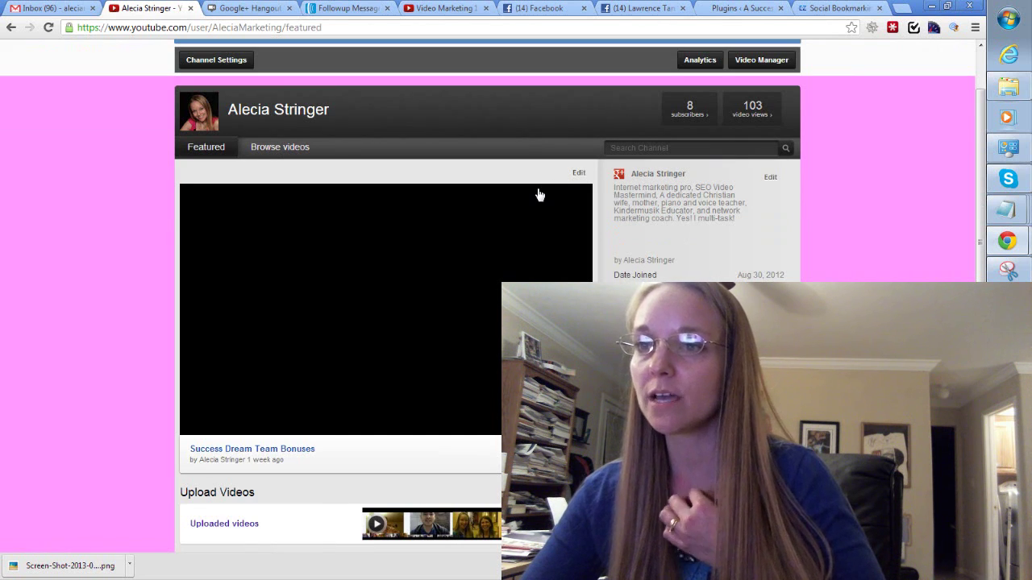
scroll(538, 195, down, 1)
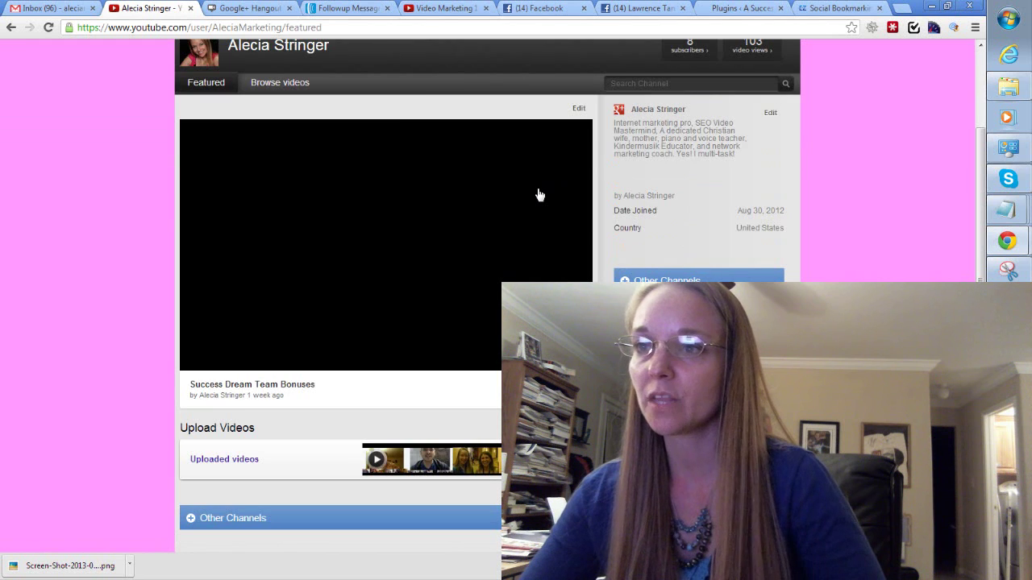
click(540, 195)
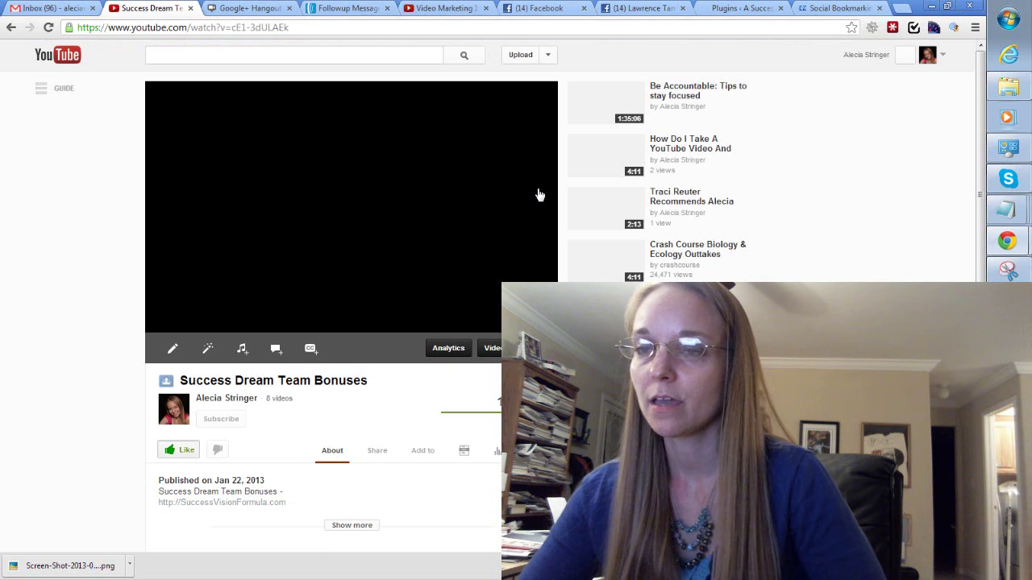
scroll(539, 195, down, 1)
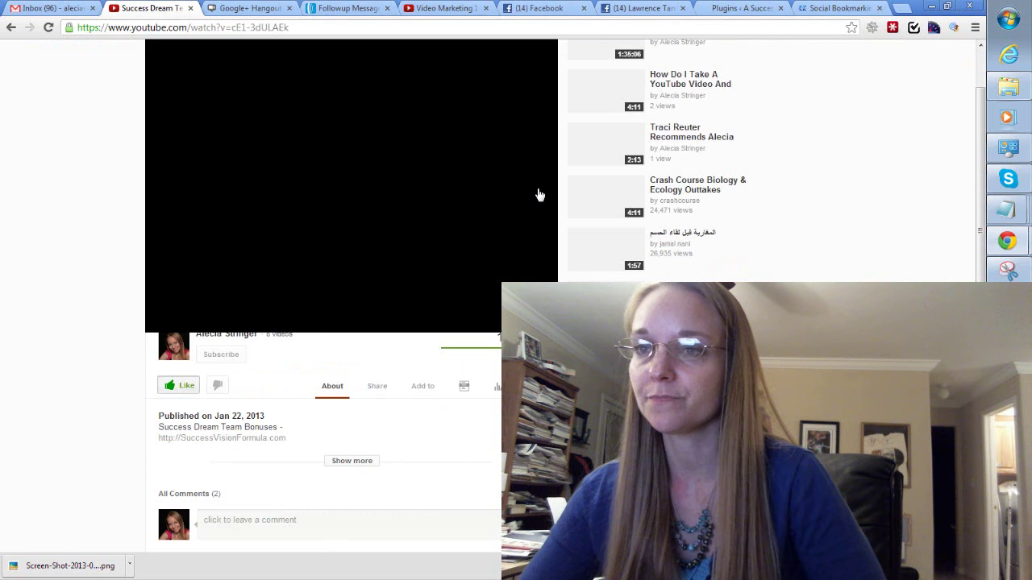